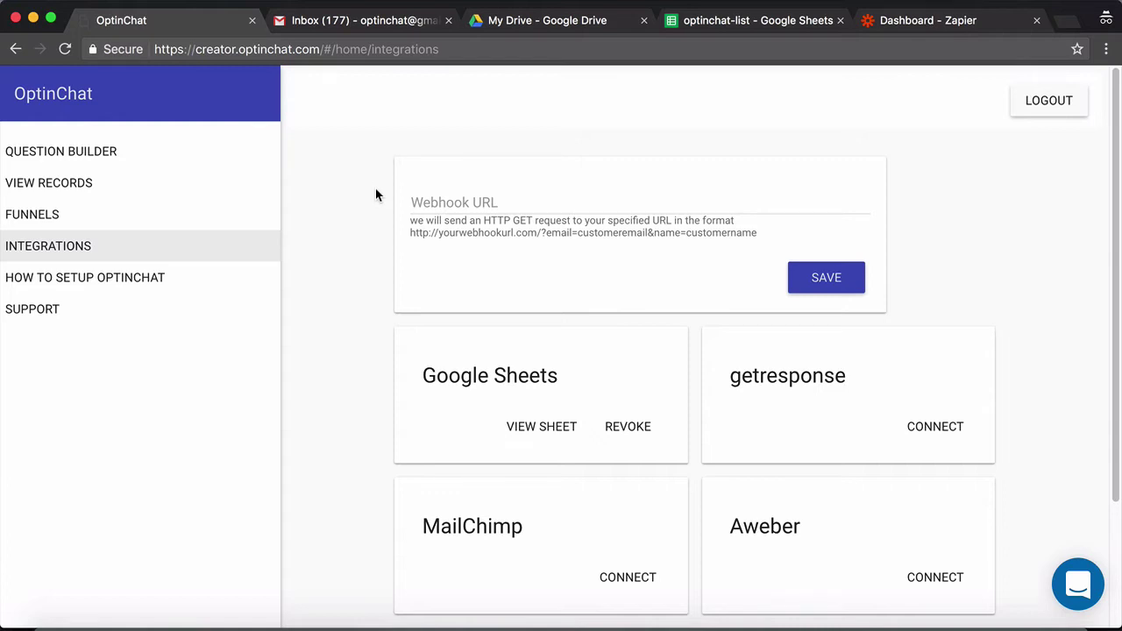
Open the linked optinchat-list spreadsheet from the Google Sheets card with VIEW SHEET
click(349, 372)
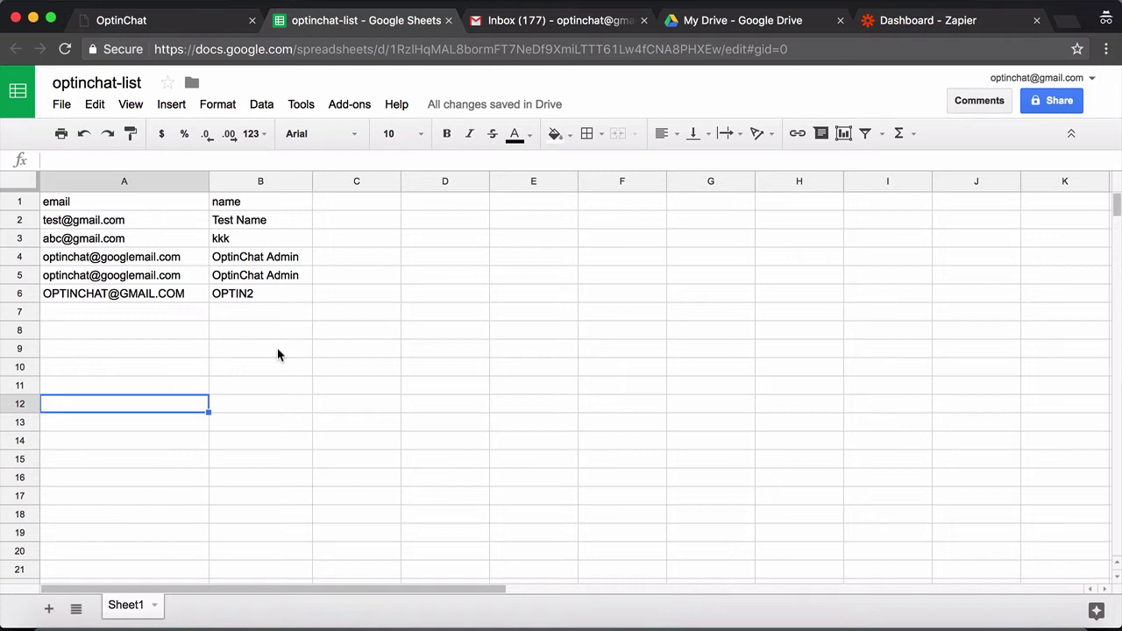
Delete the existing email/name row 1 from the optinchat-list sheet
click(199, 318)
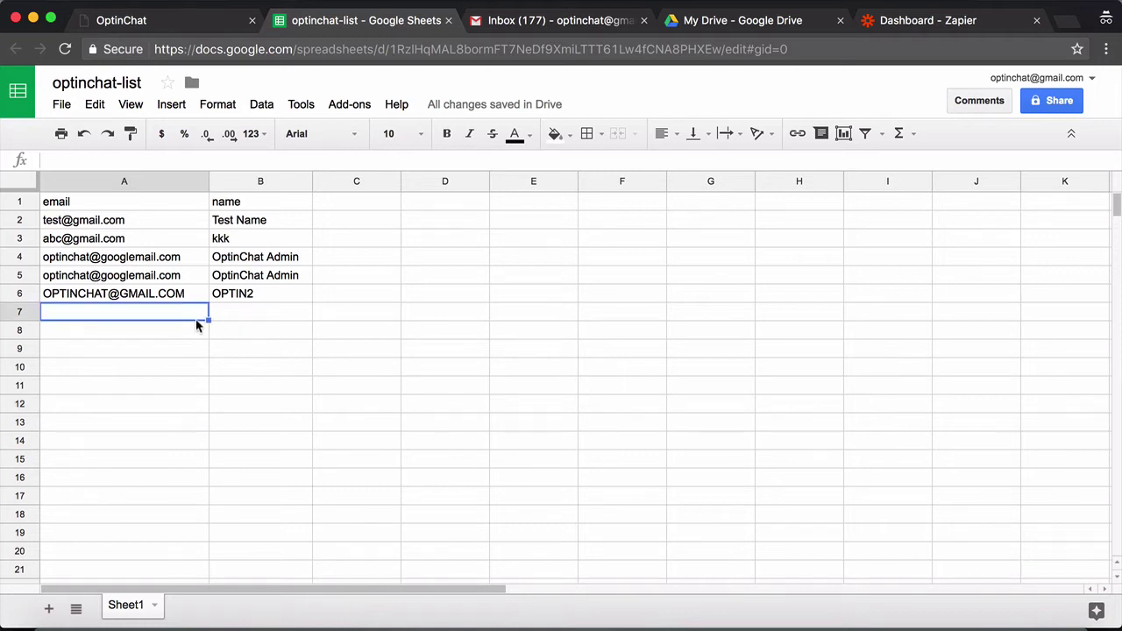
click(237, 323)
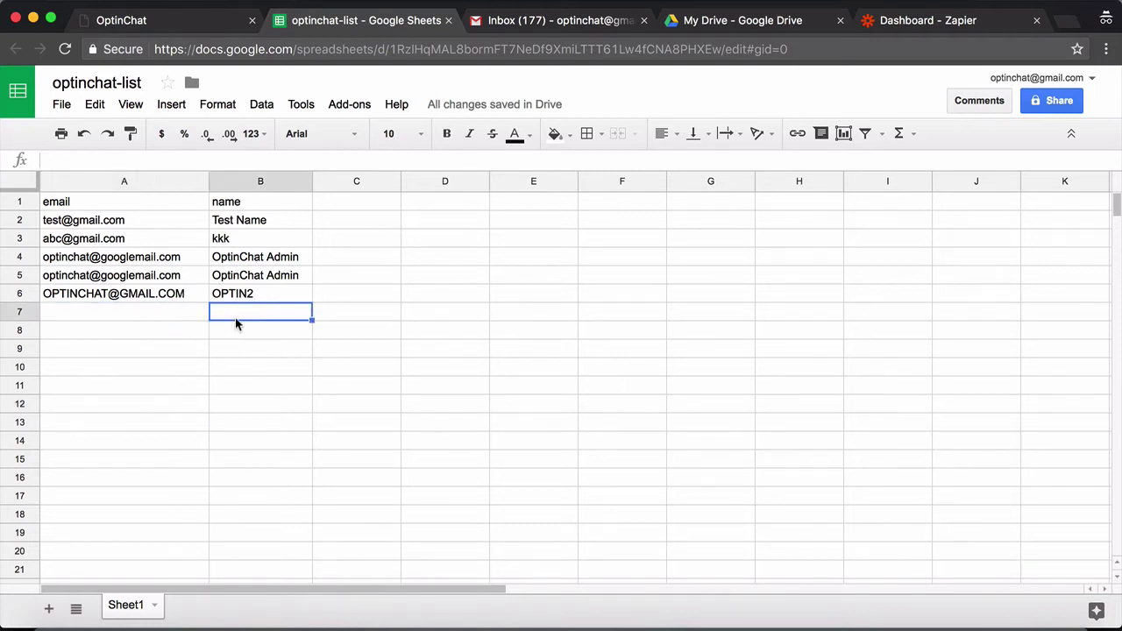
right_click(21, 202)
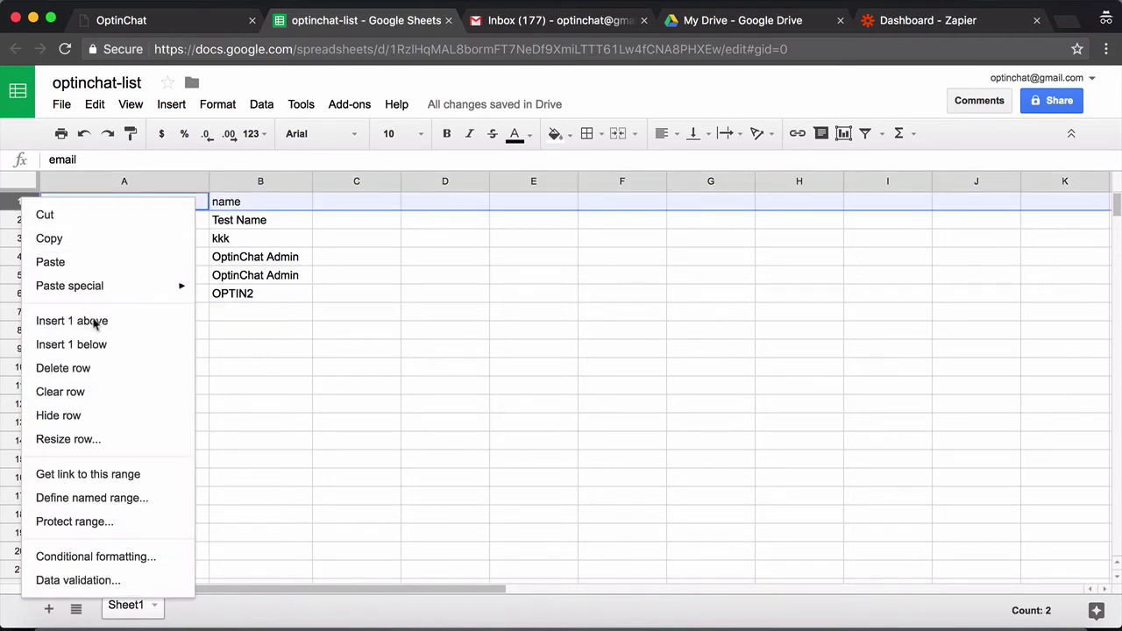
click(136, 370)
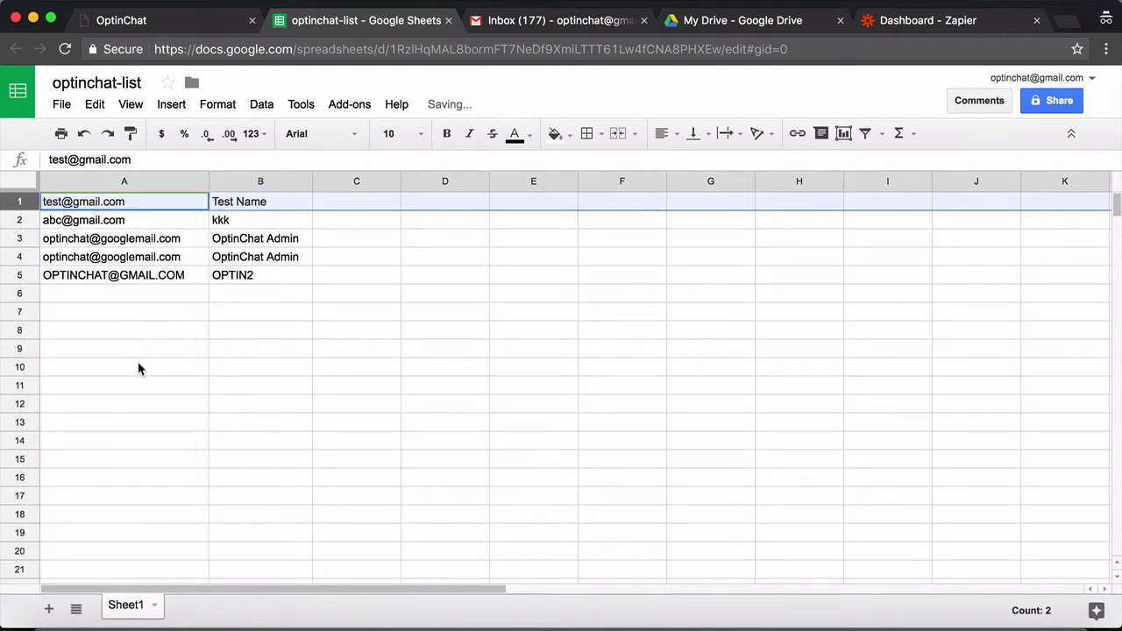
Insert a new row 1 and enter headers 'email' in A1 and 'name' in B1
right_click(18, 206)
click(88, 329)
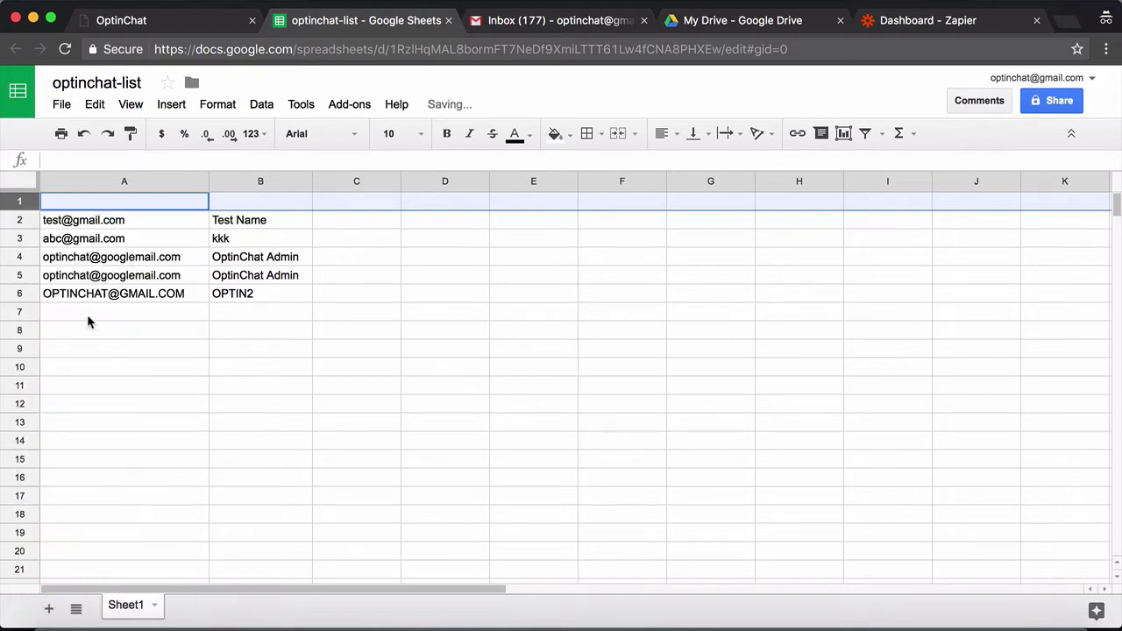
click(129, 208)
text(email)
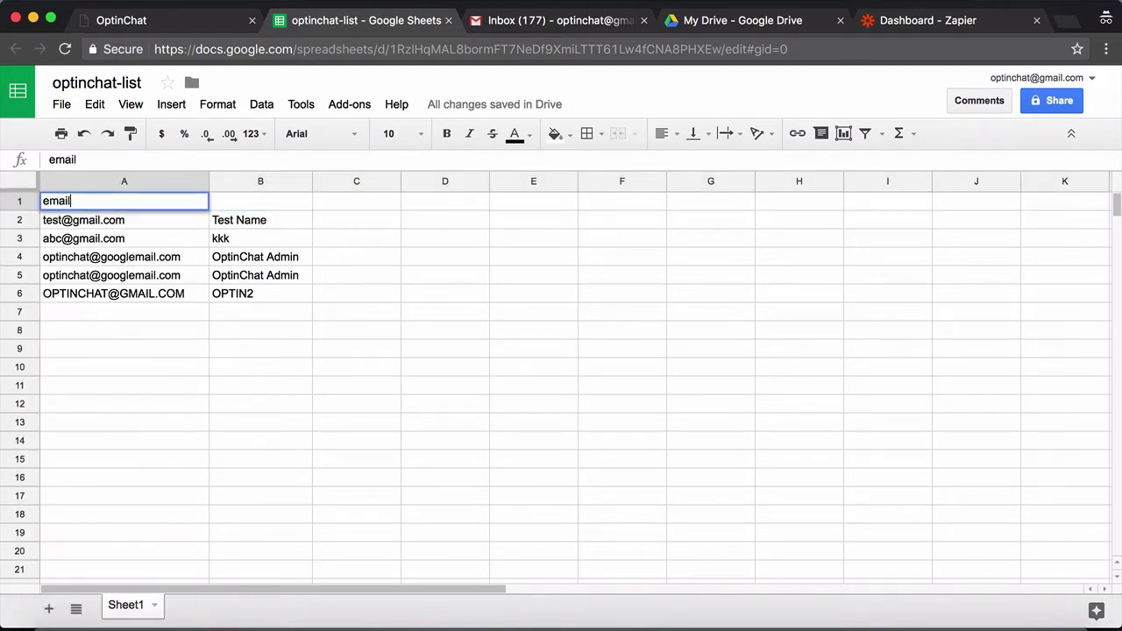
key(Tab)
text(name)
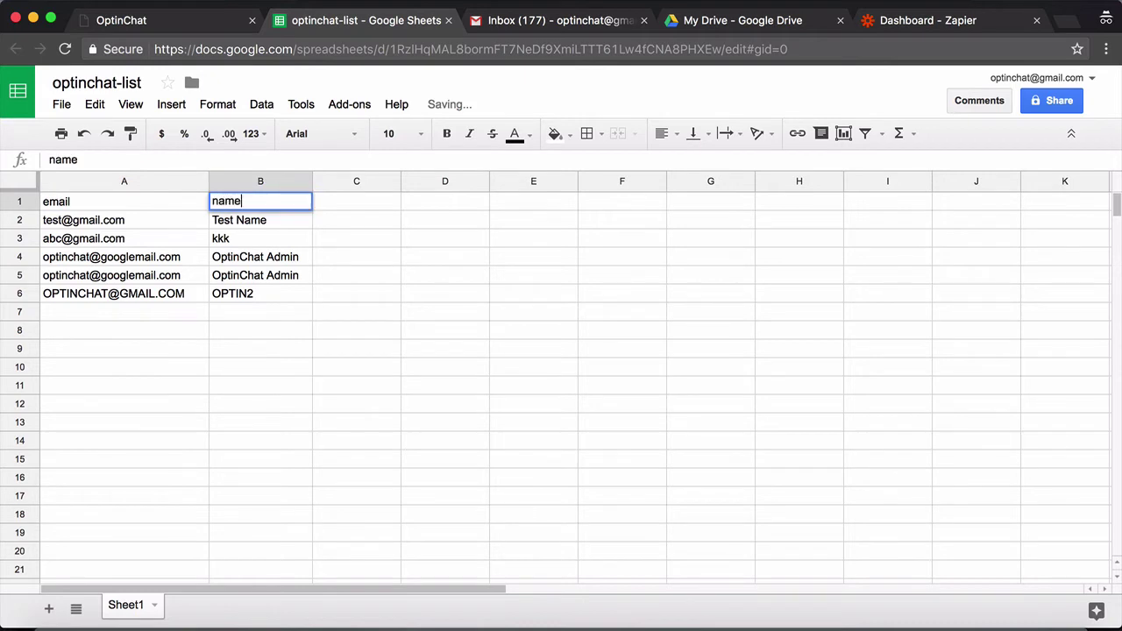
key(Return)
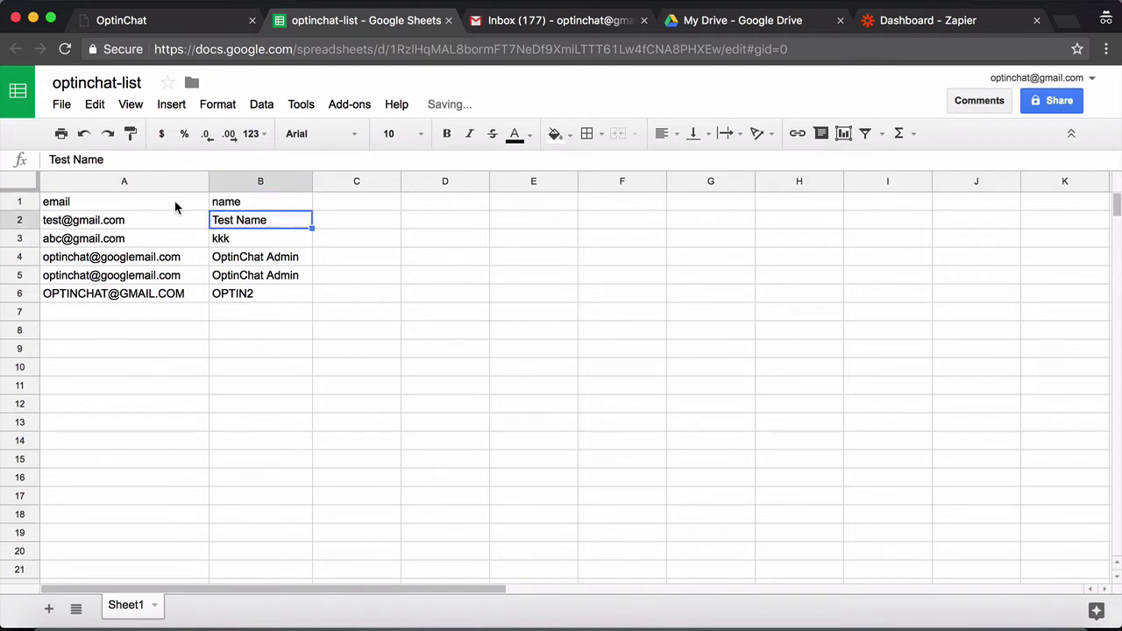
click(177, 202)
click(245, 204)
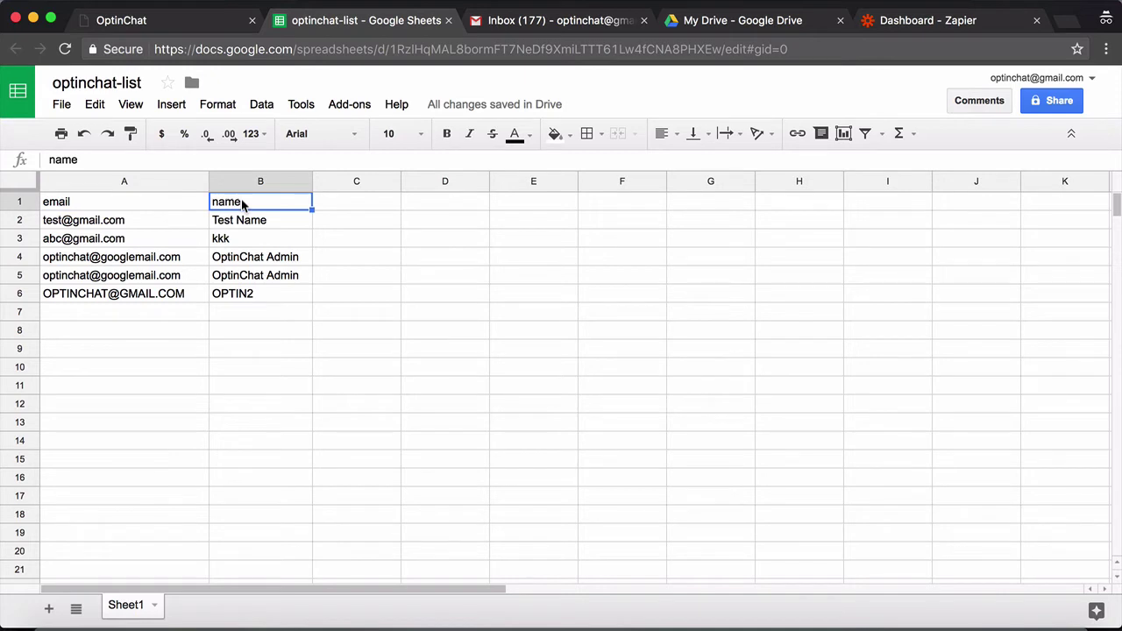
Switch to the Zapier dashboard and start a new zap with MAKE A ZAP!
click(912, 23)
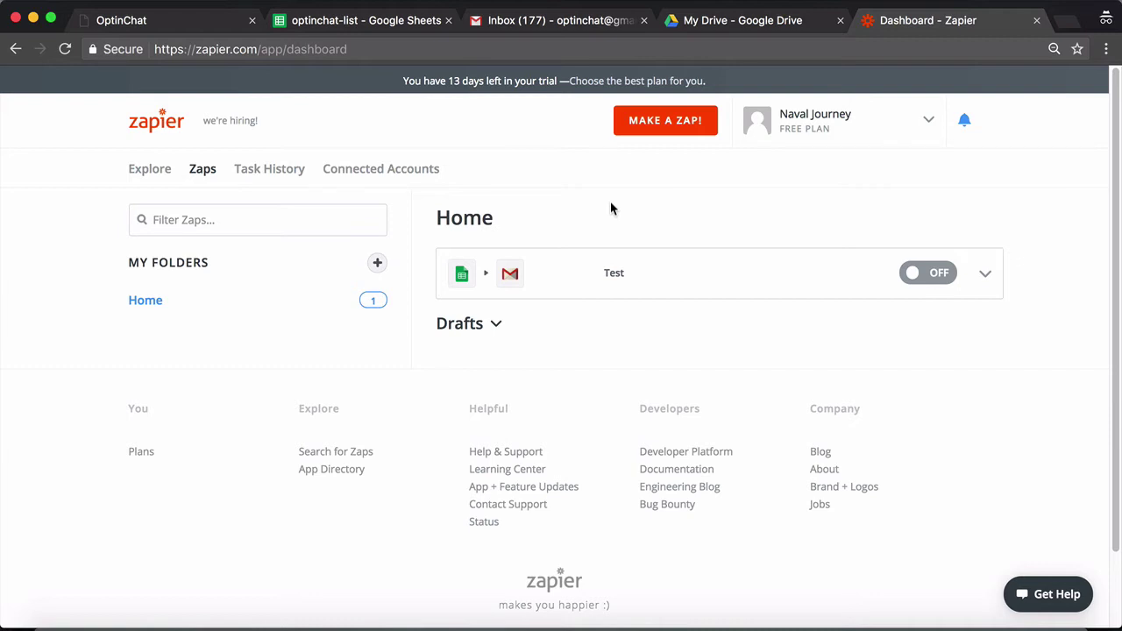
click(659, 135)
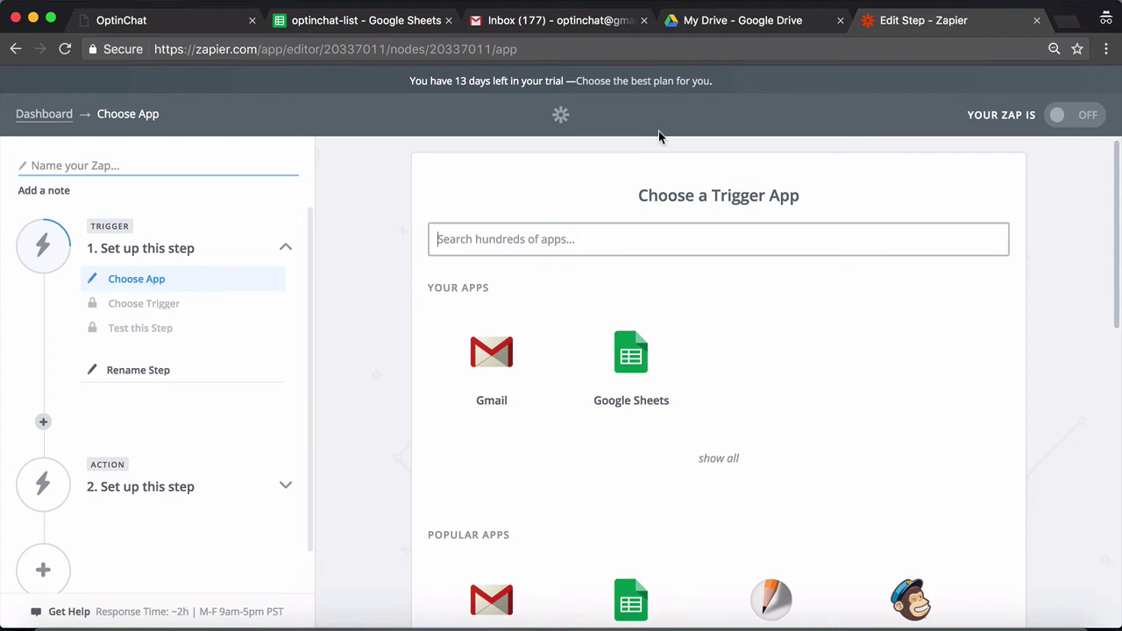
Set a Google Sheets New Spreadsheet Row trigger on optinchat-list, Sheet1, using the existing account
click(619, 348)
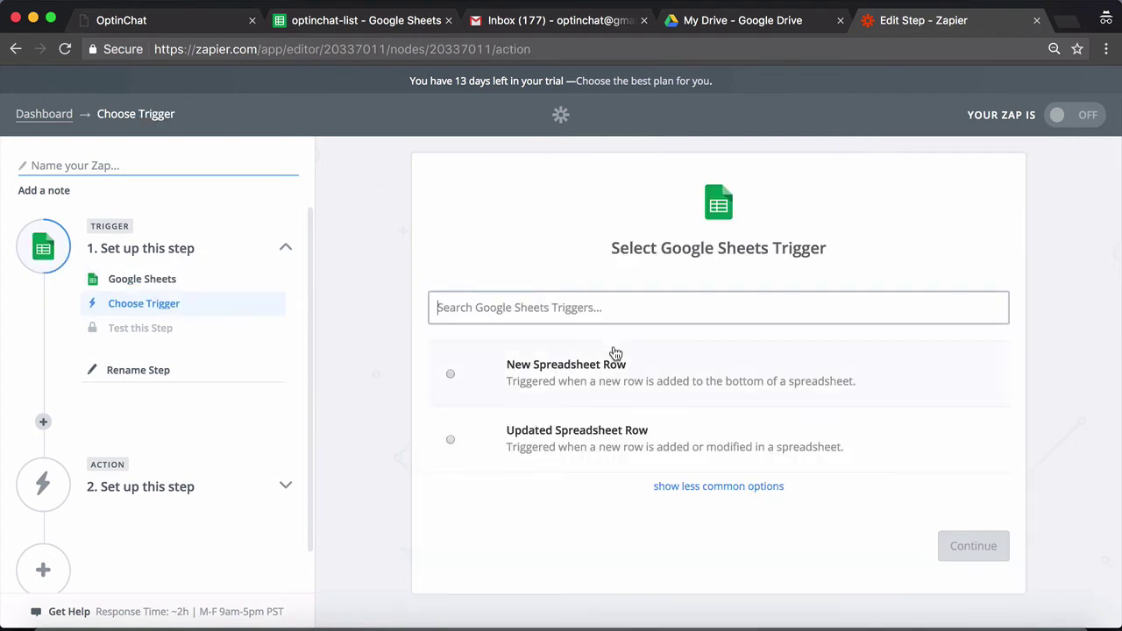
click(604, 365)
click(949, 547)
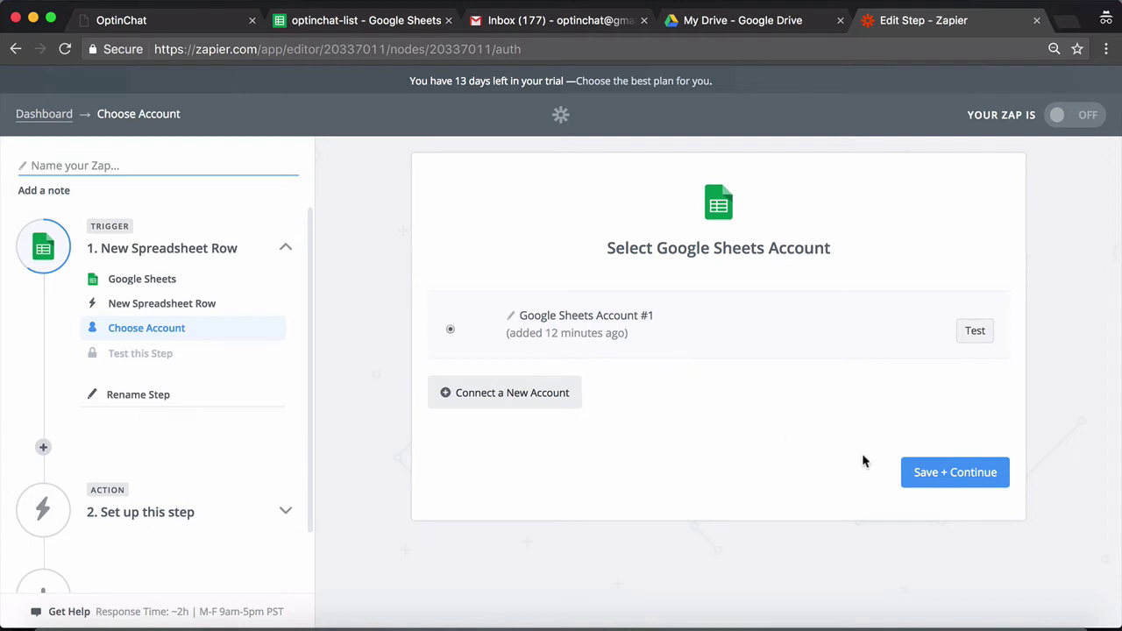
click(955, 473)
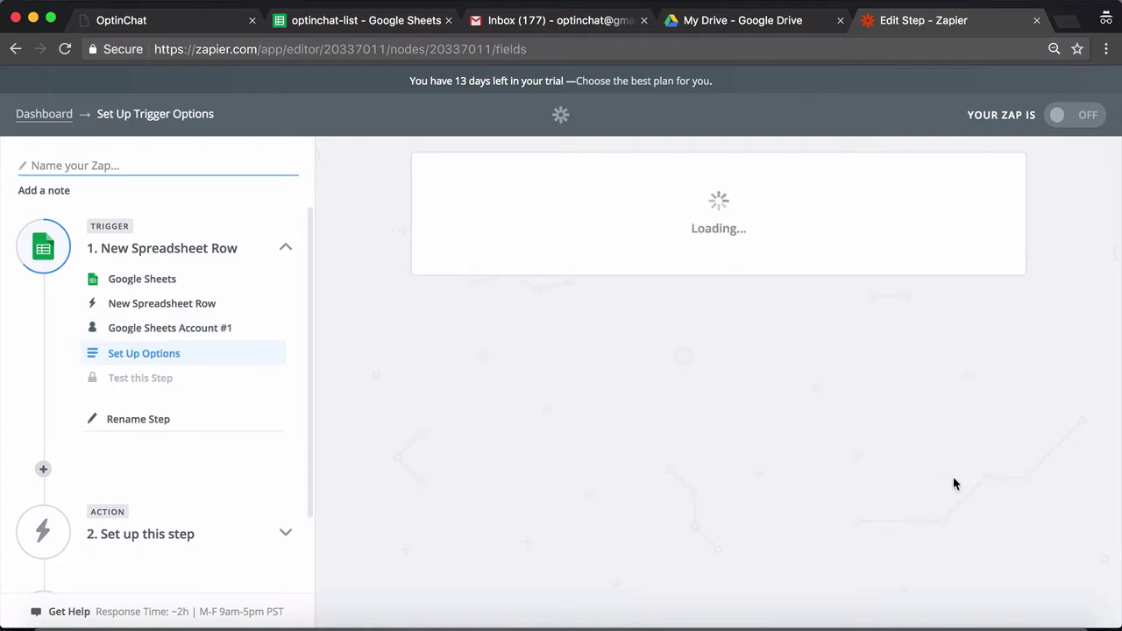
click(854, 326)
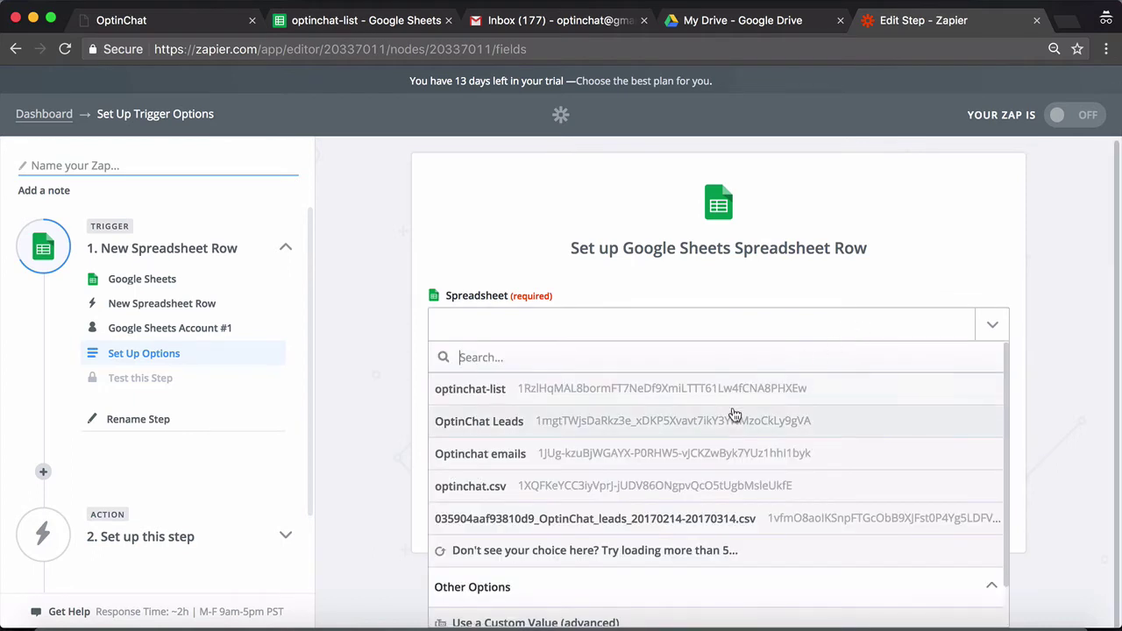
click(749, 391)
click(681, 443)
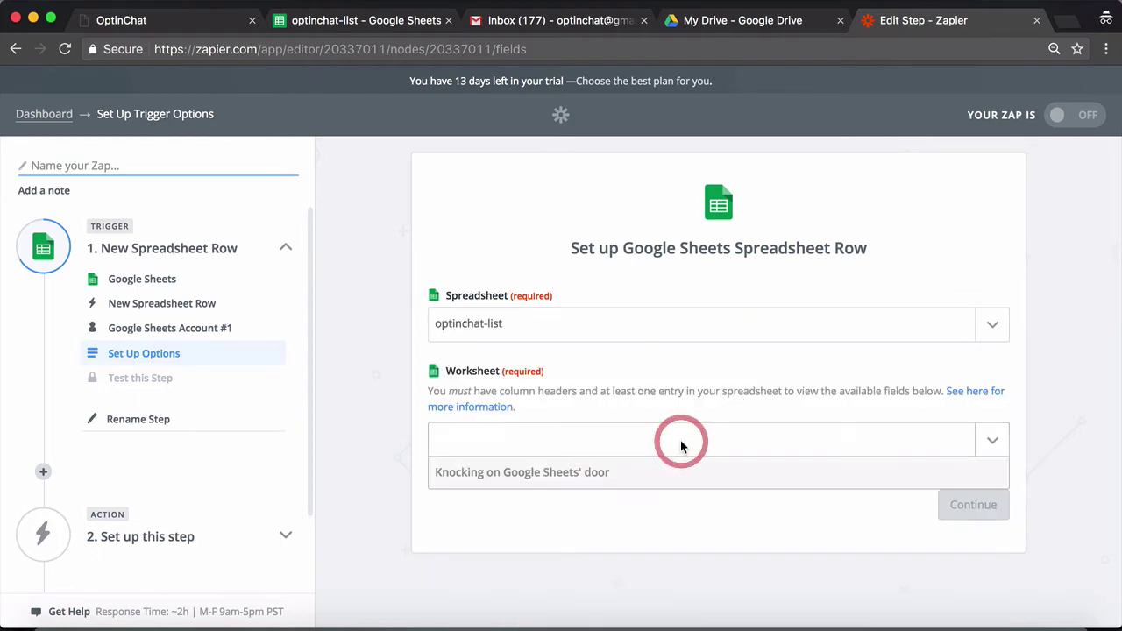
click(612, 499)
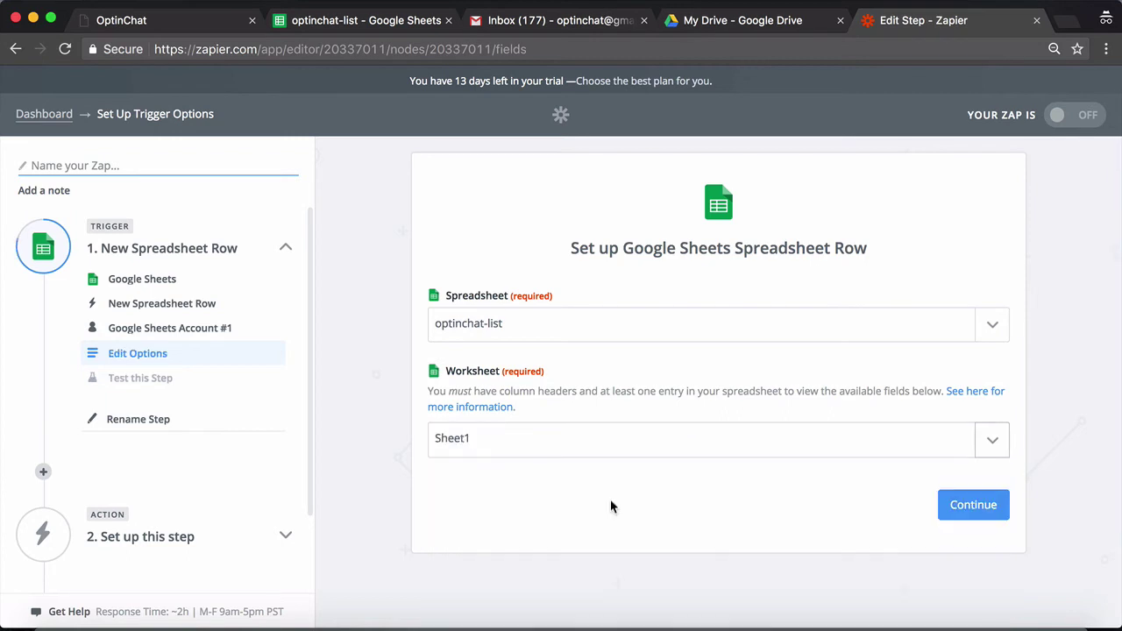
click(998, 506)
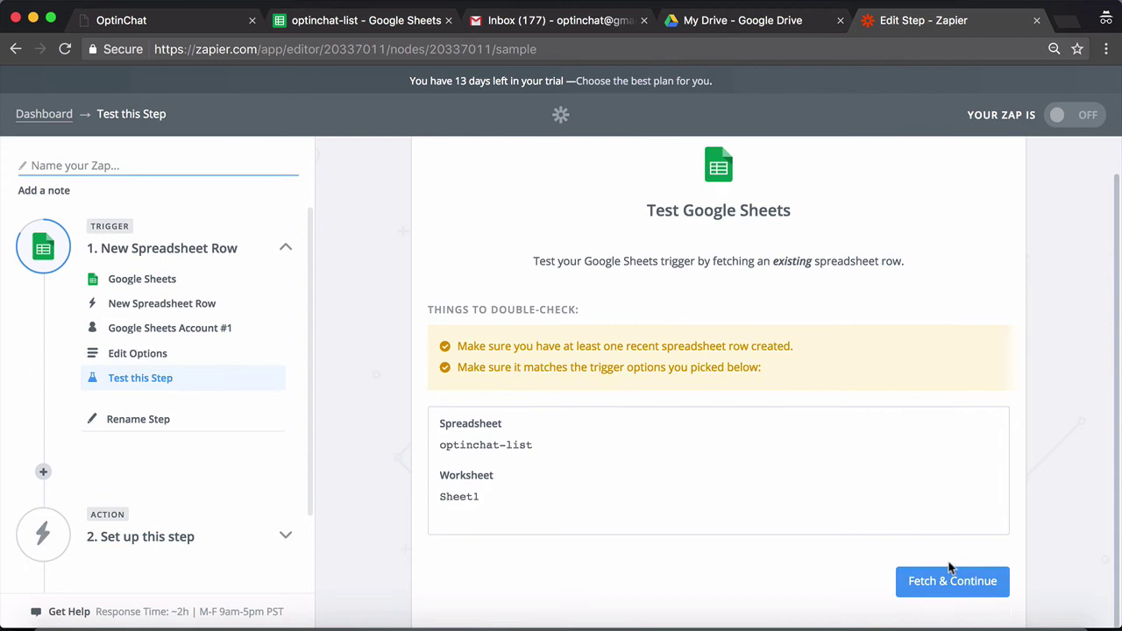
Fetch a sample row to test the trigger and inspect its email and name
click(942, 578)
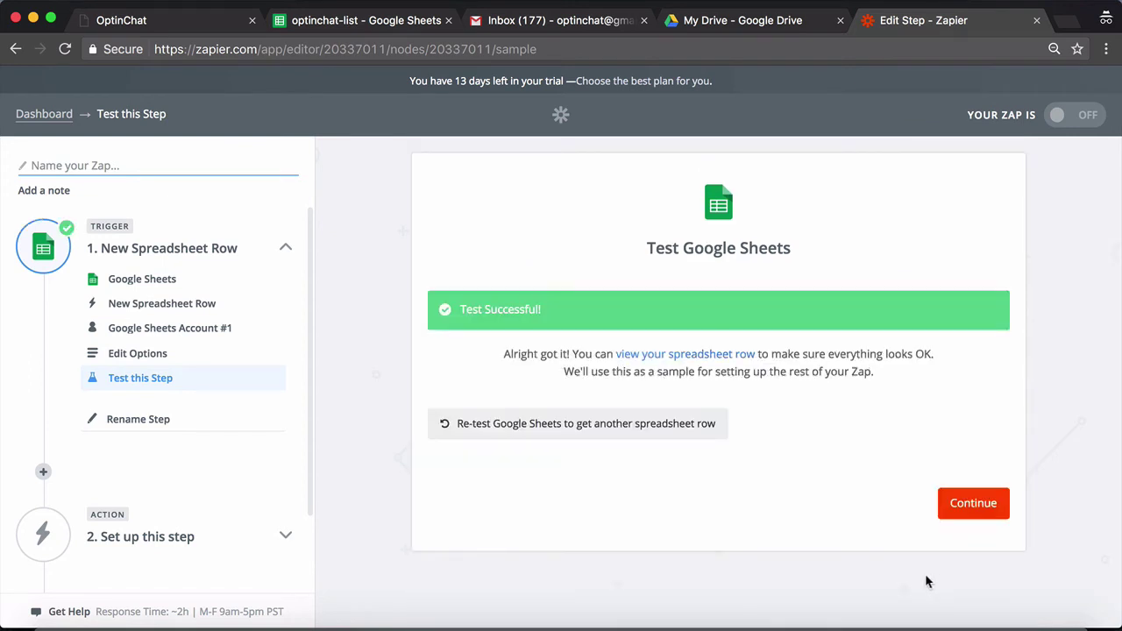
click(669, 354)
scroll(641, 451, down, 1)
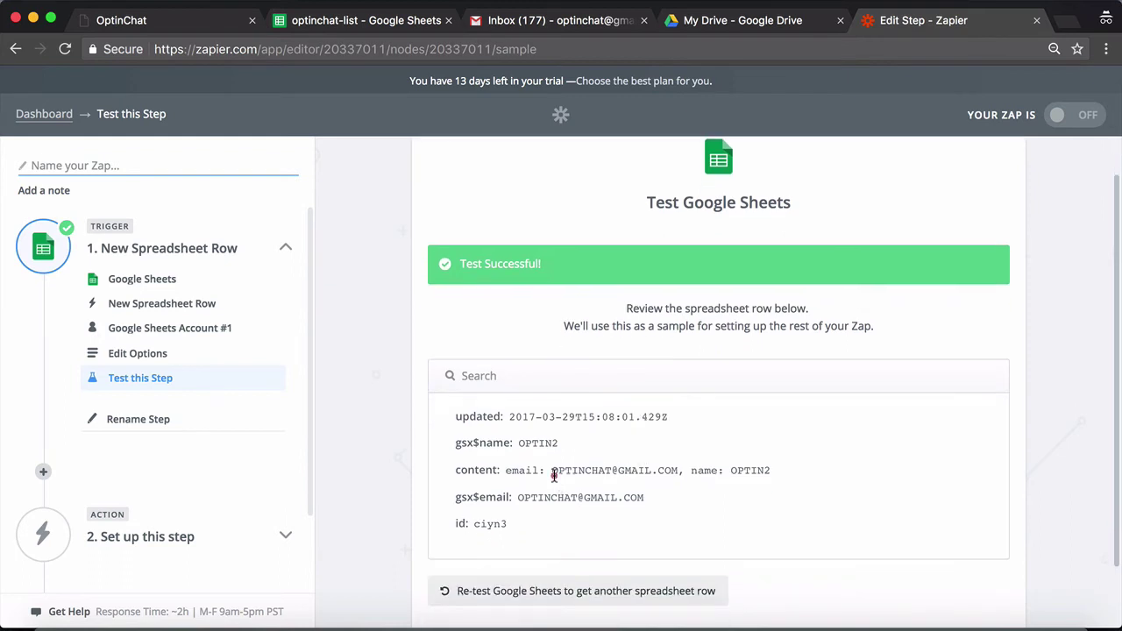
drag(552, 471, 769, 472)
click(601, 500)
Confirm the sample matches the OPTIN2 row in the spreadsheet, then continue to the action
click(340, 31)
click(248, 295)
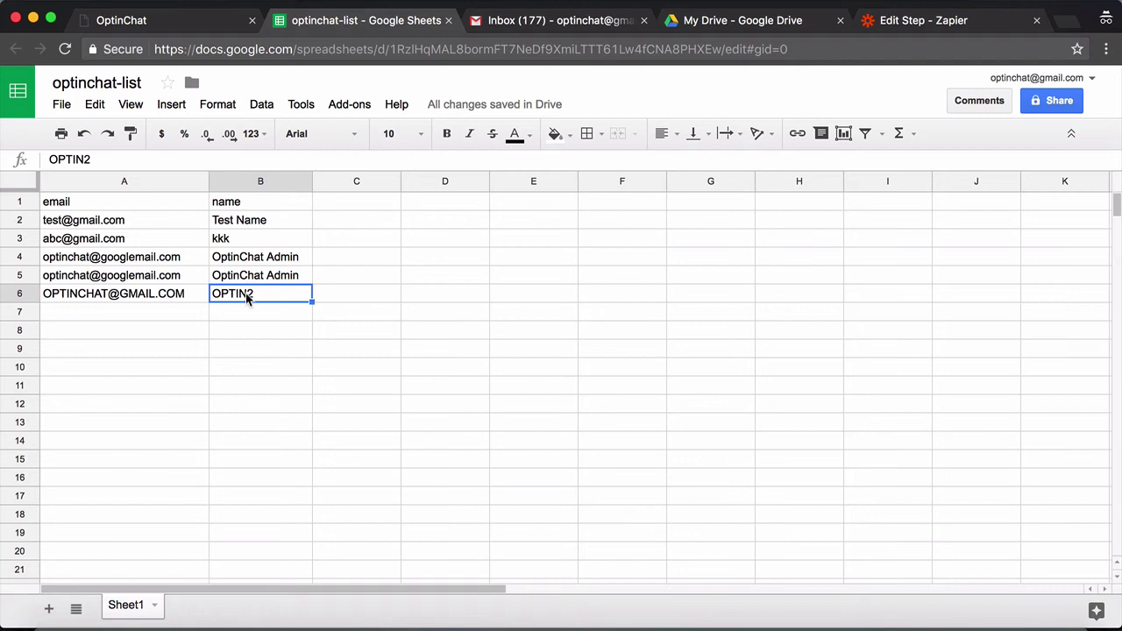
click(918, 26)
scroll(917, 470, down, 3)
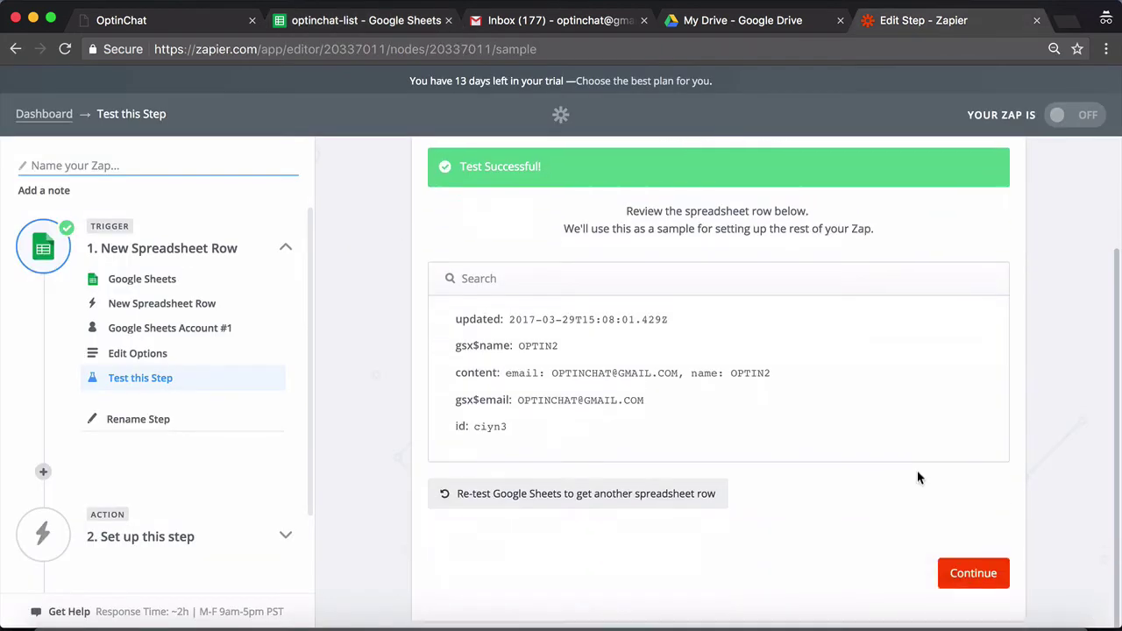
click(964, 559)
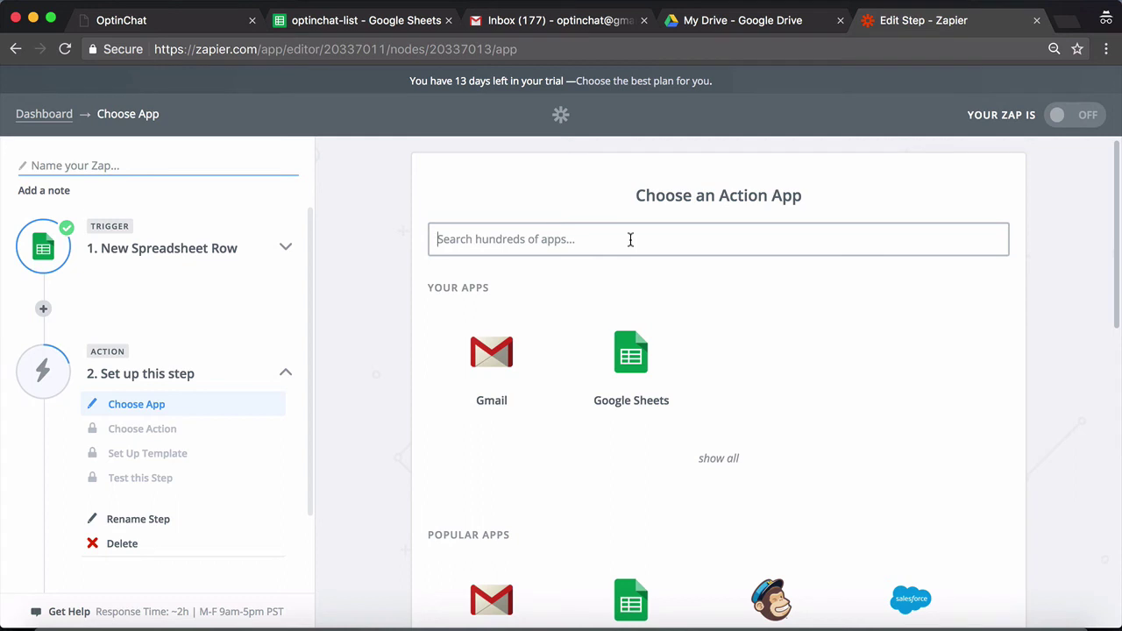
Try action app searches 'awe', 'ge', 'mailer' and 'mailchim', then clear them and return to the Dashboard
text(awe)
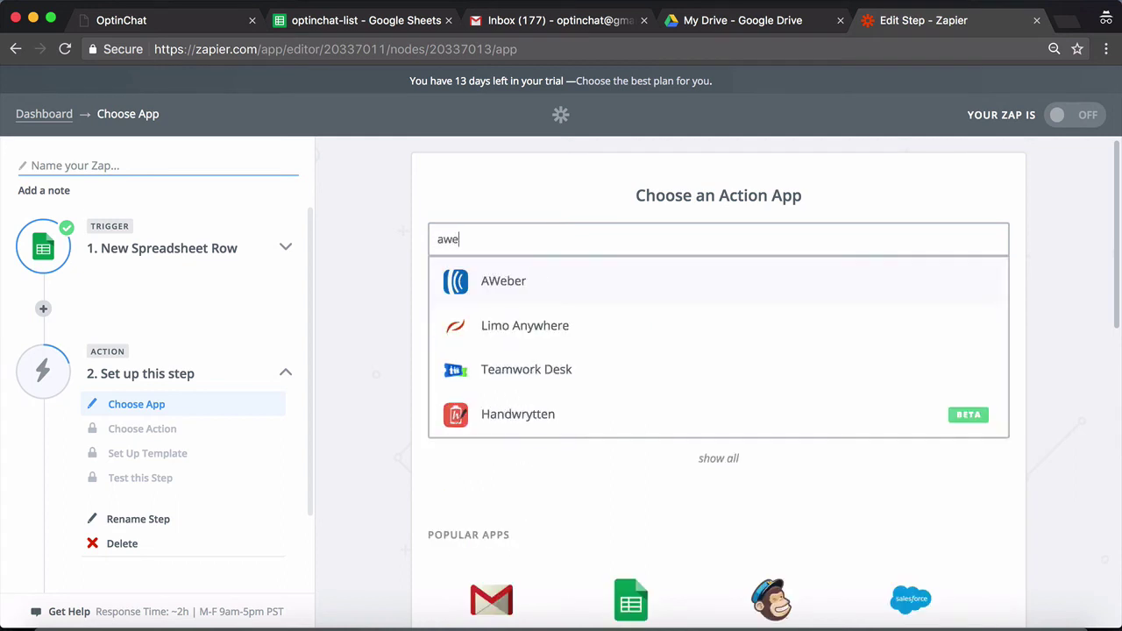
key(ctrl+a)
text(ge)
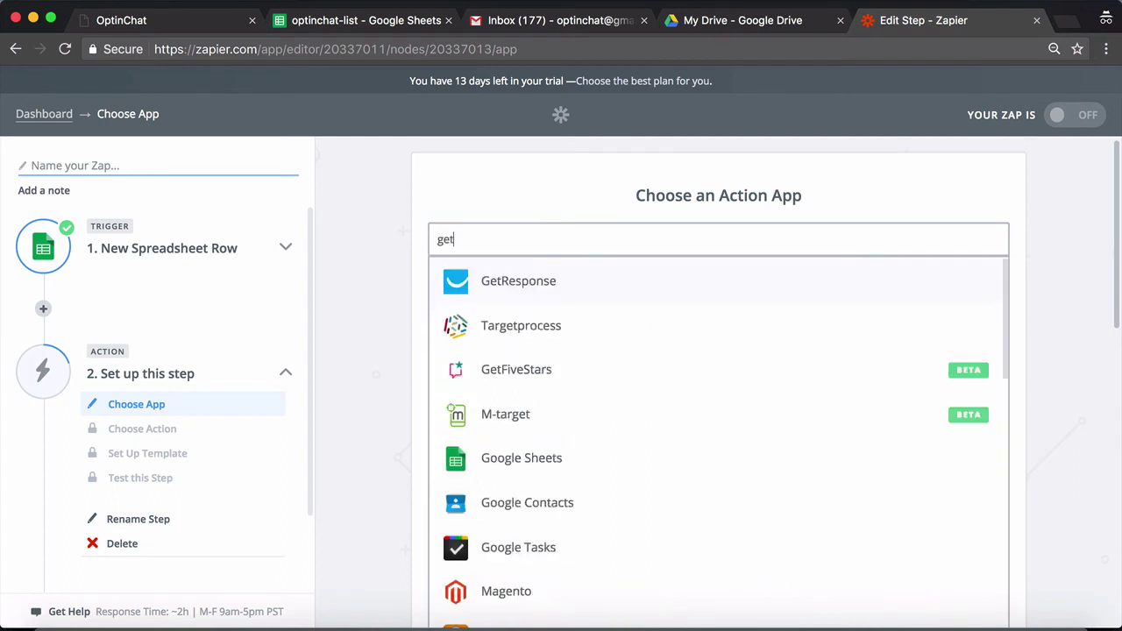
key(BackSpace)
key(BackSpace)
text(mailer)
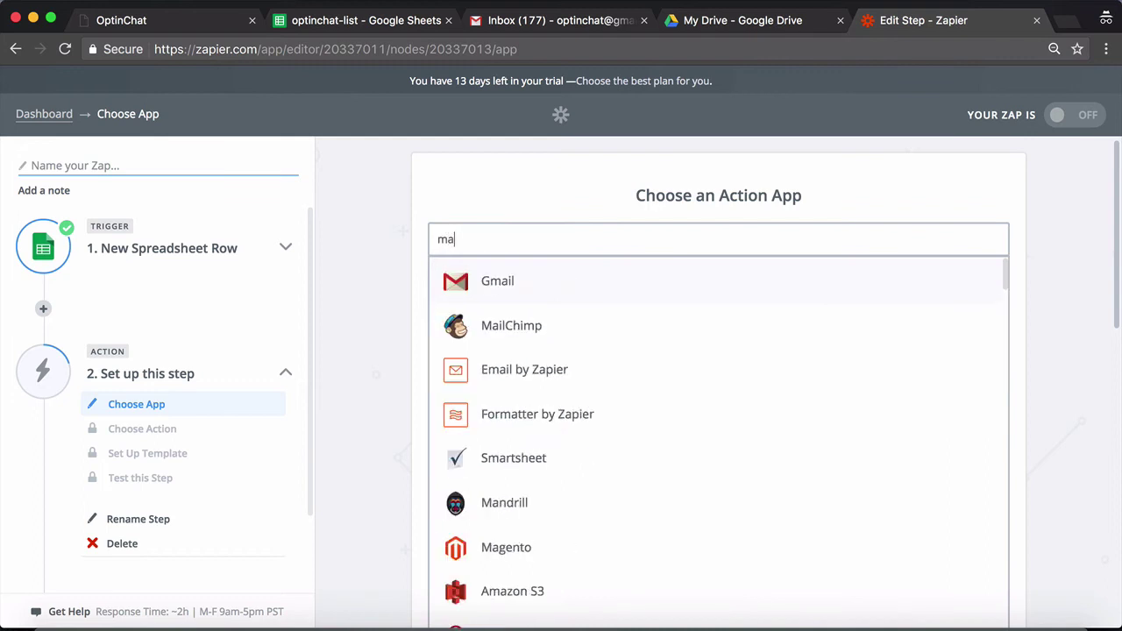
key(BackSpace)
key(BackSpace)
key(BackSpace)
key(BackSpace)
text(ilchim)
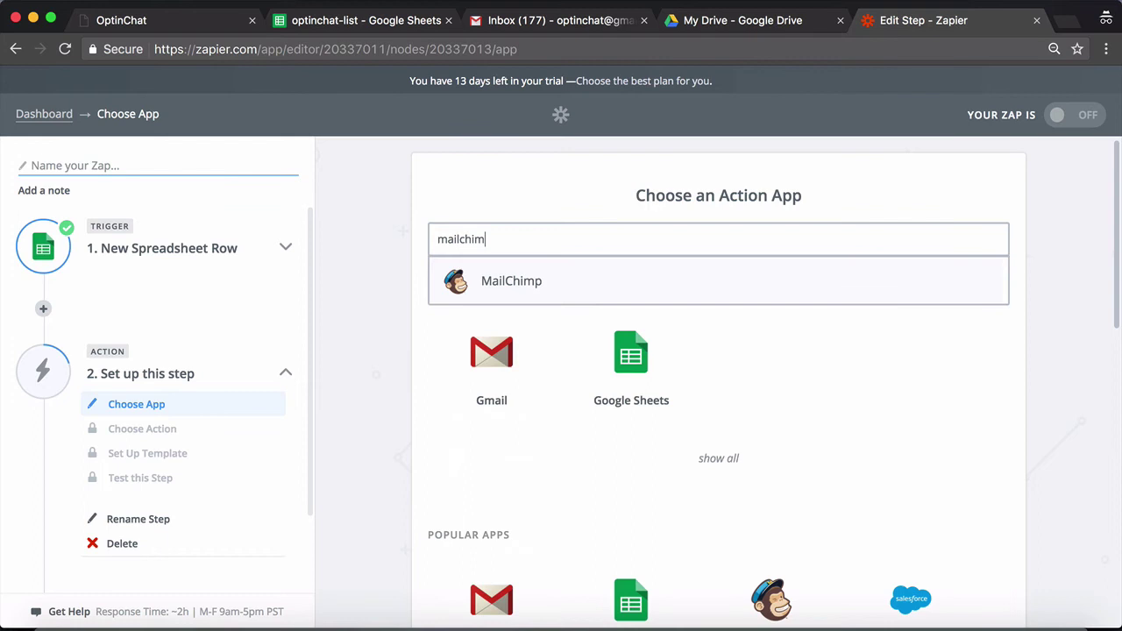
double_click(516, 234)
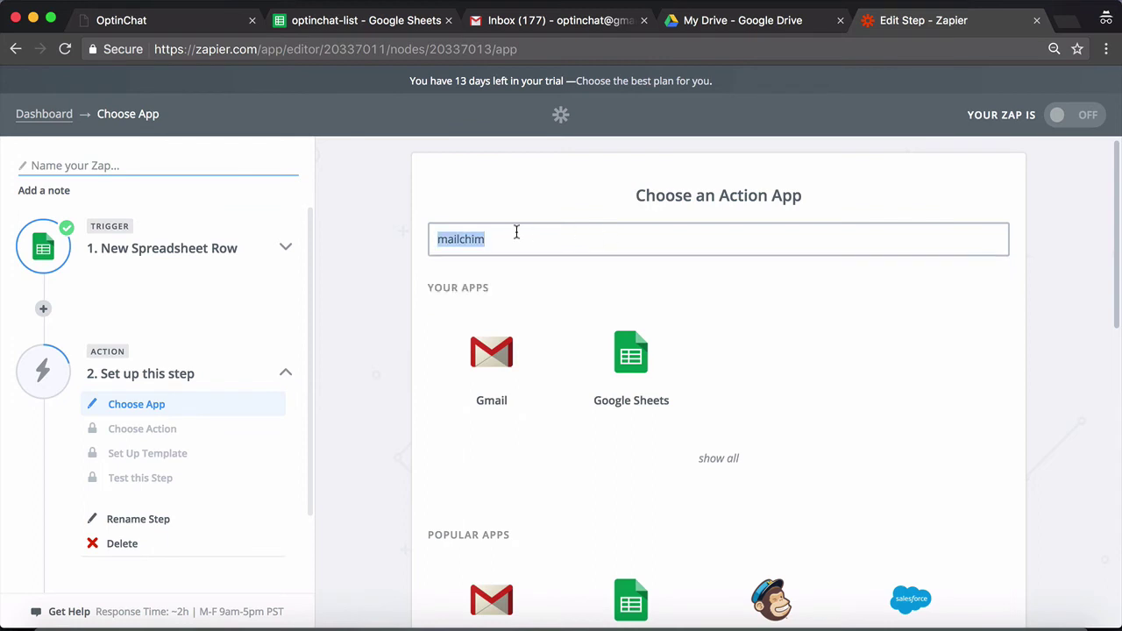
key(BackSpace)
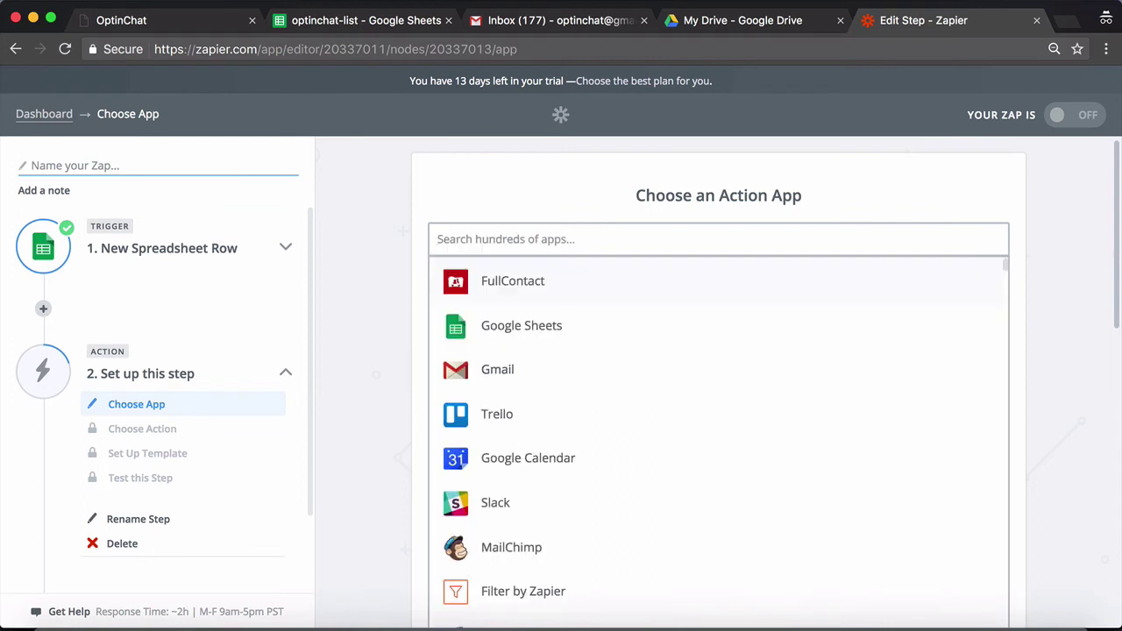
click(368, 240)
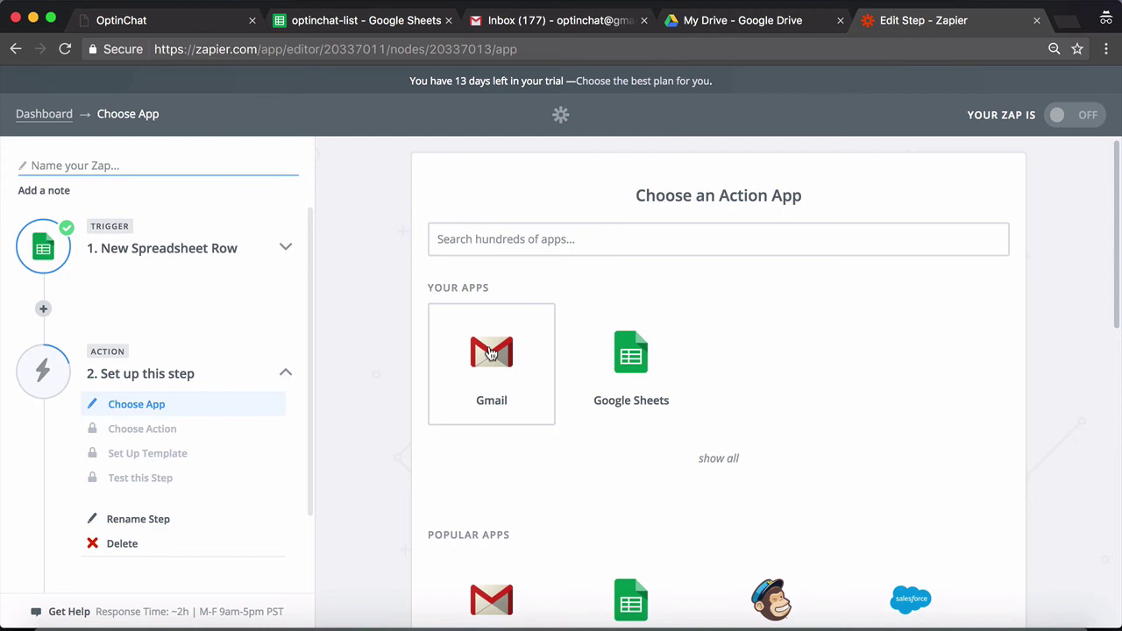
click(400, 262)
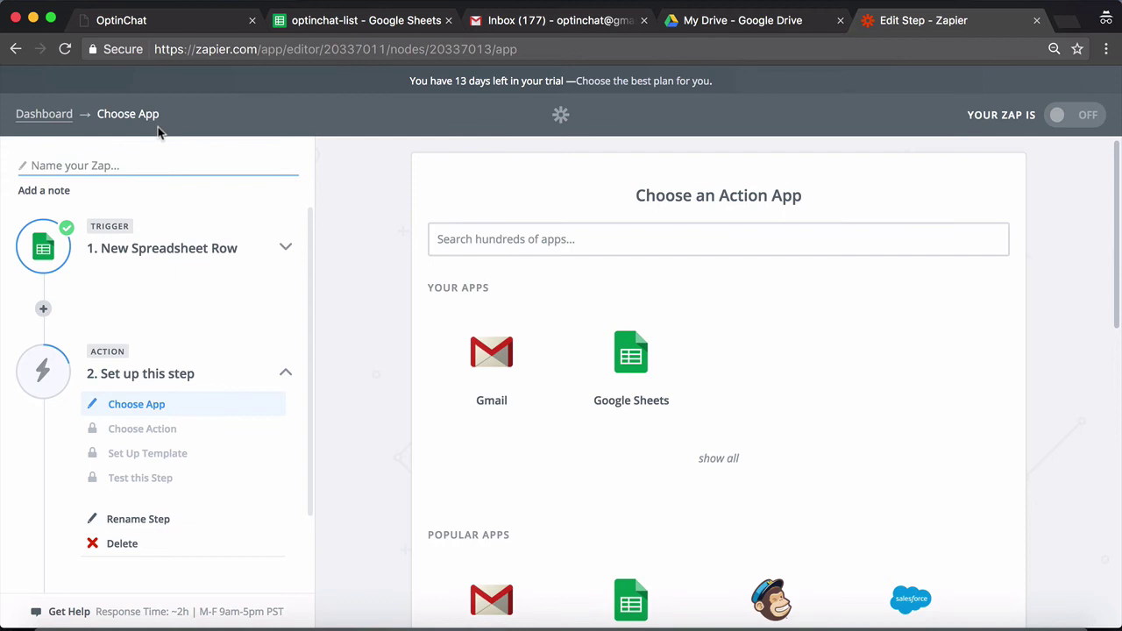
Create a zap with a Webhooks by Zapier Catch Hook trigger, skip the child key, and copy the webhook URL
click(43, 114)
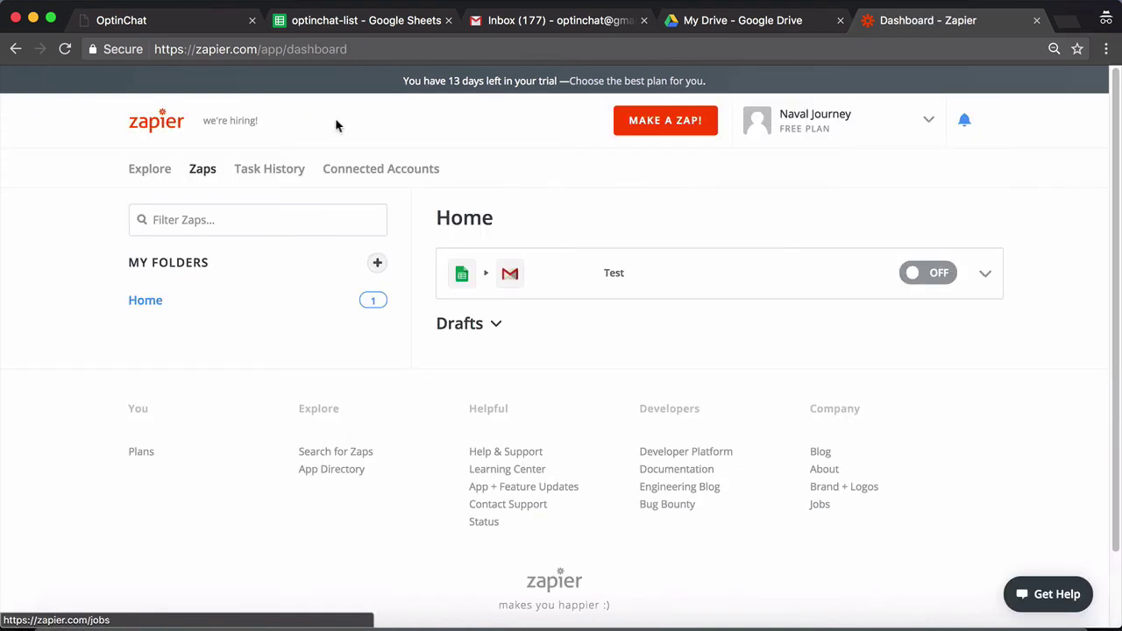
click(633, 131)
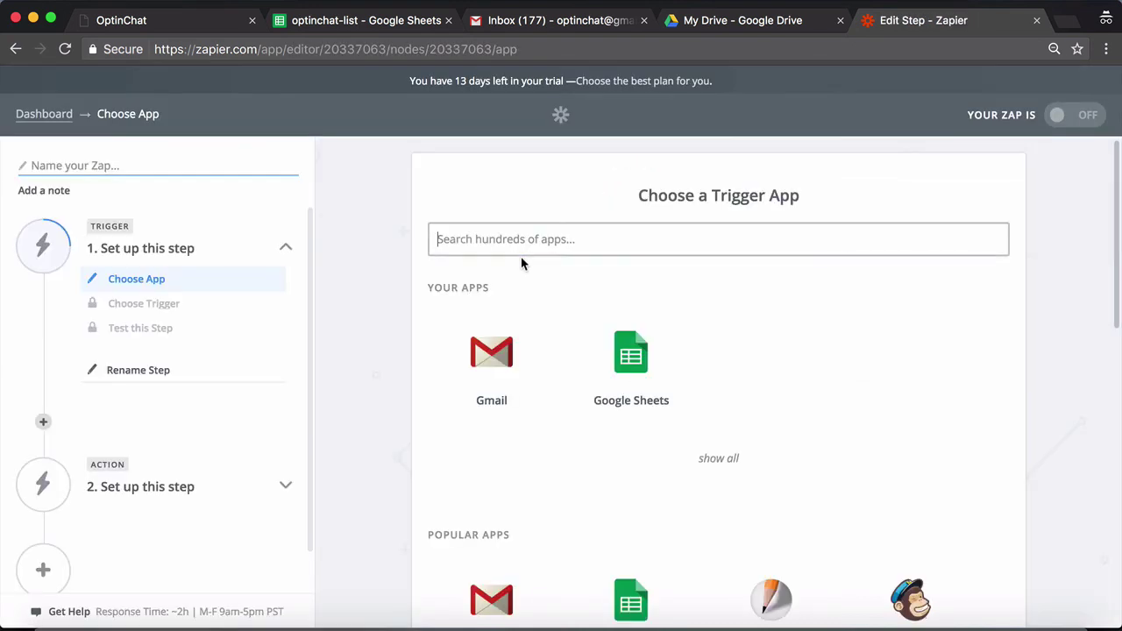
text(web)
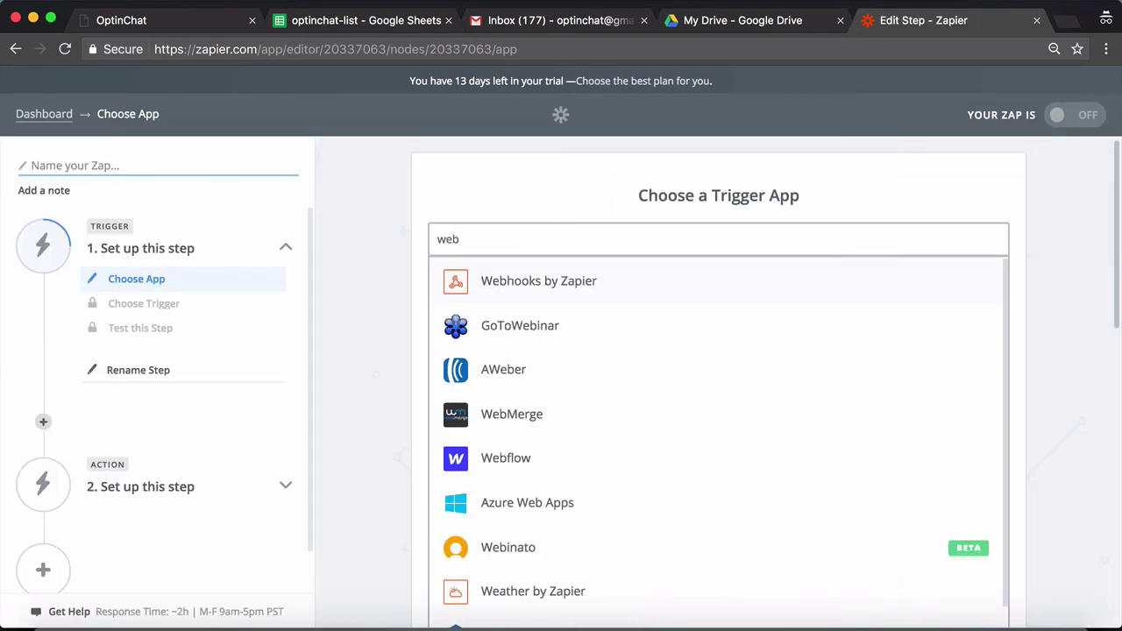
click(603, 289)
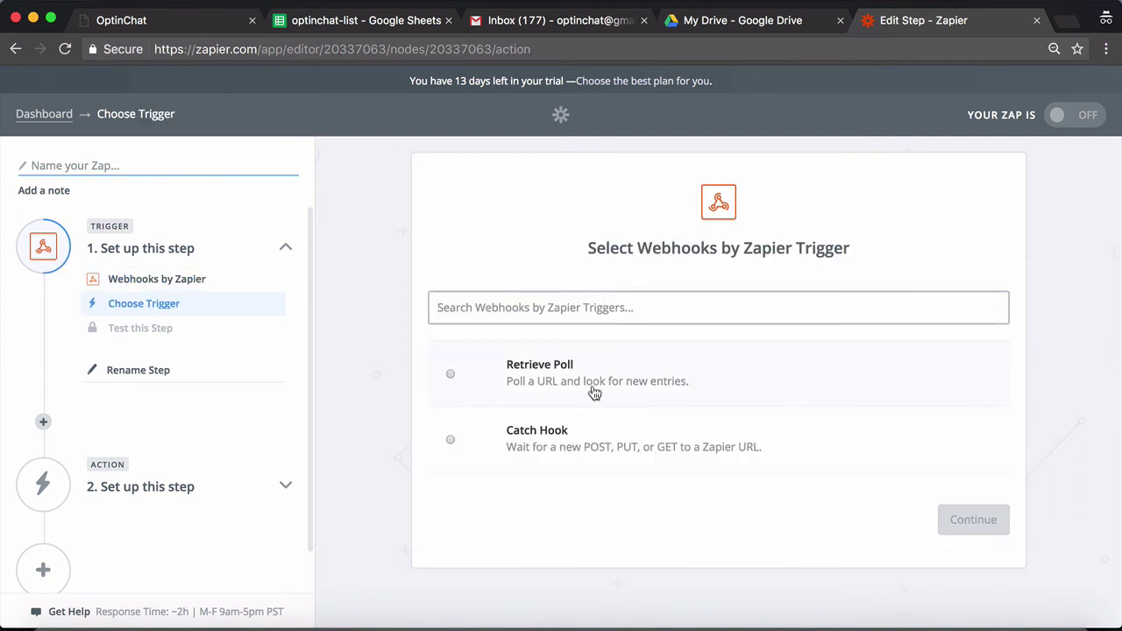
click(594, 435)
click(931, 519)
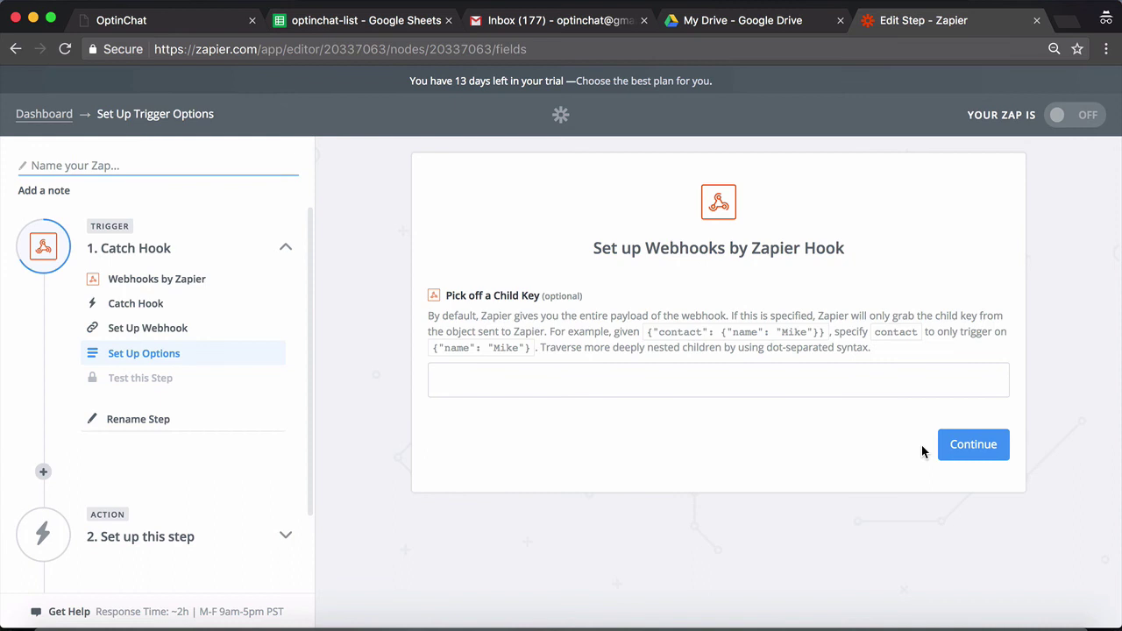
click(971, 443)
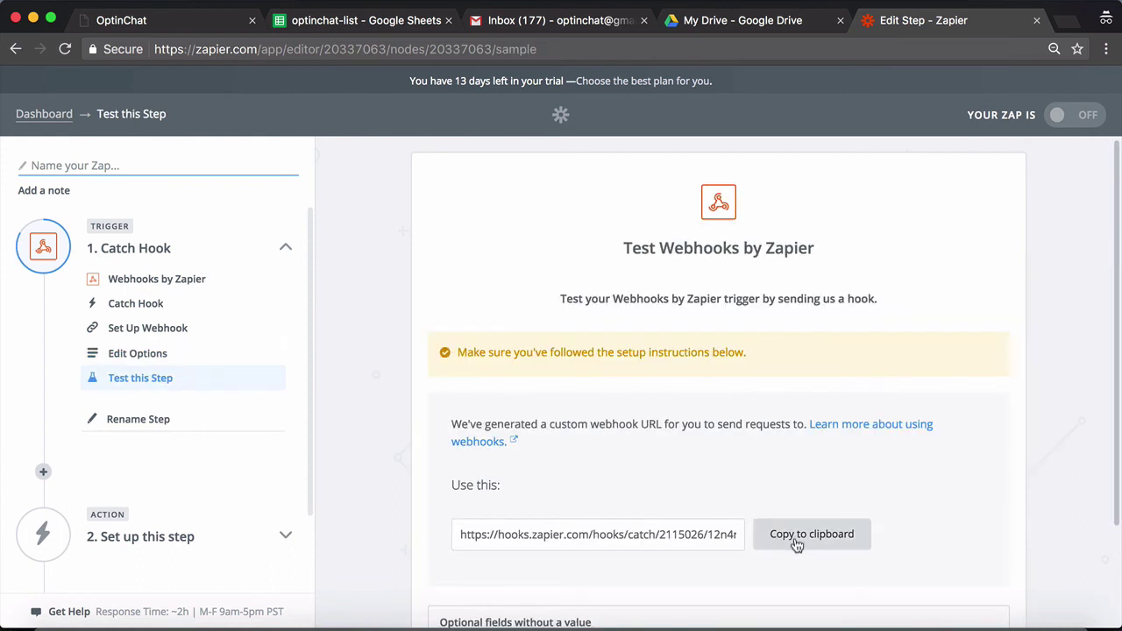
click(794, 543)
click(201, 22)
click(494, 204)
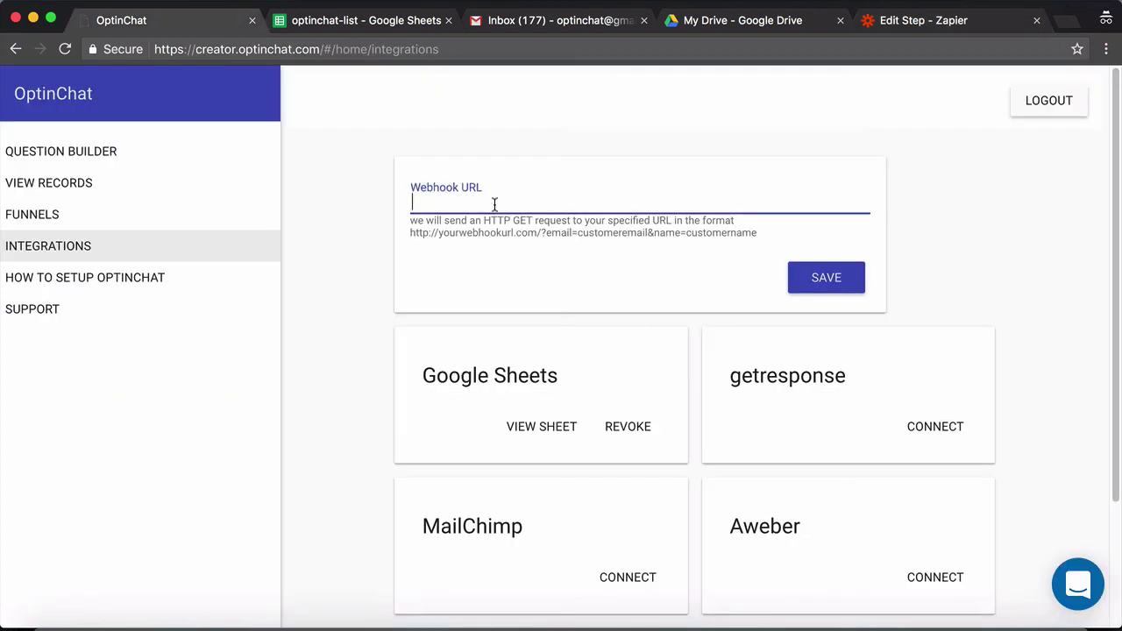
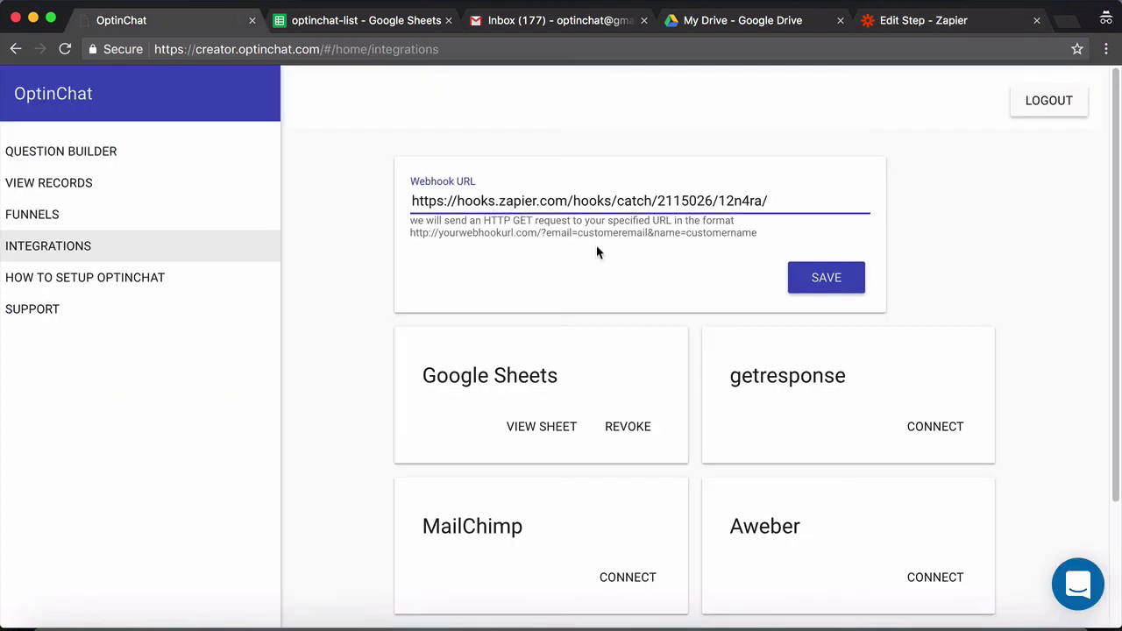
key(super+a)
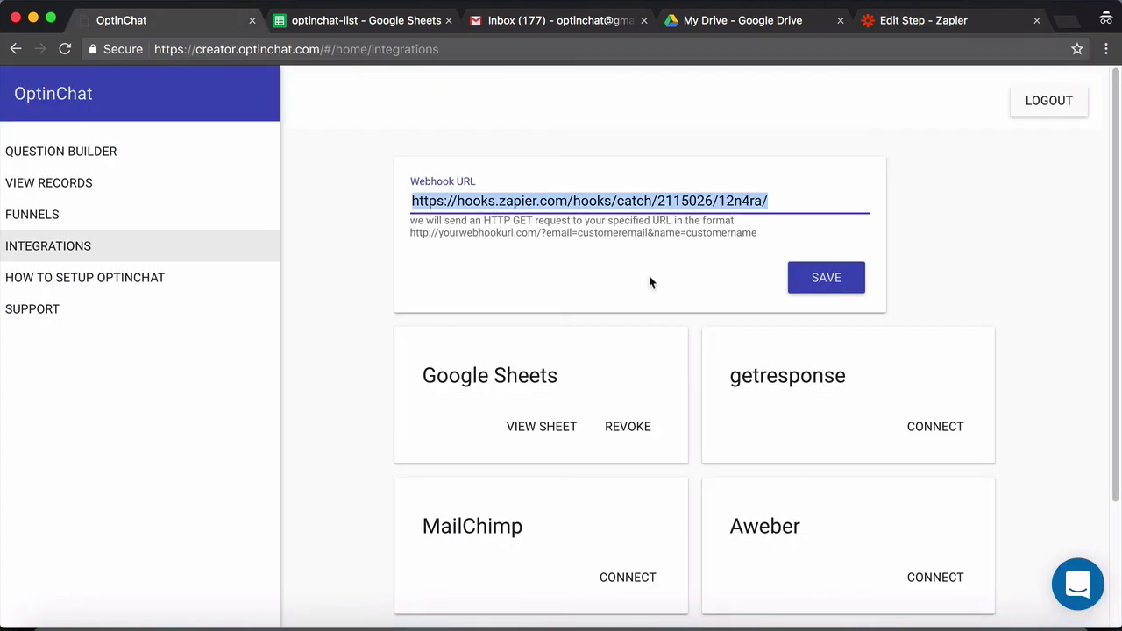
key(BackSpace)
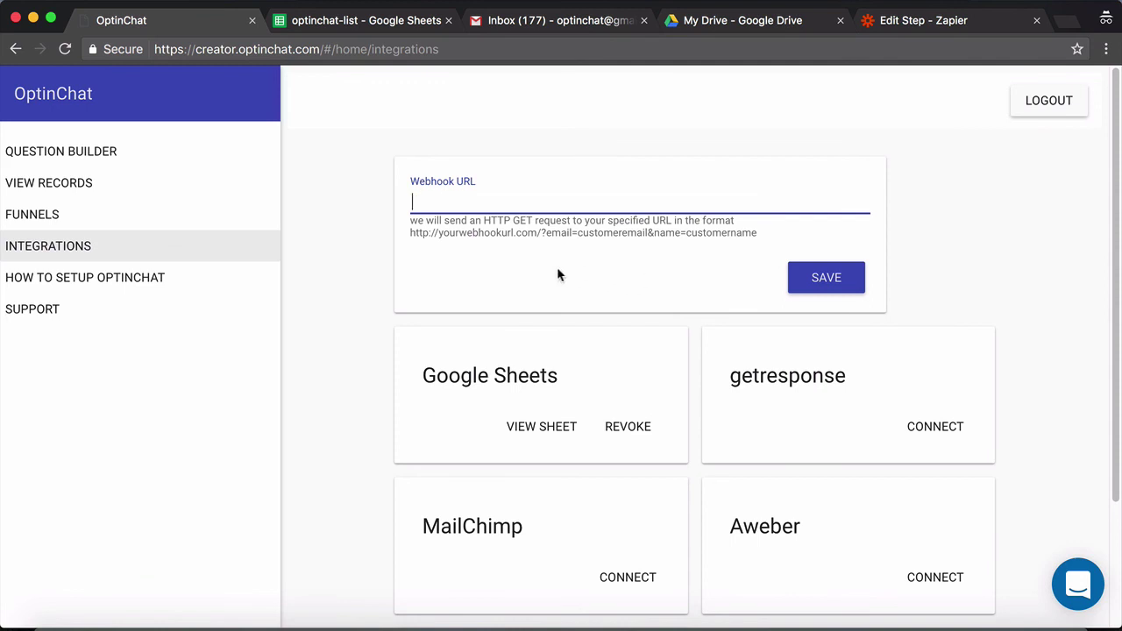
click(318, 259)
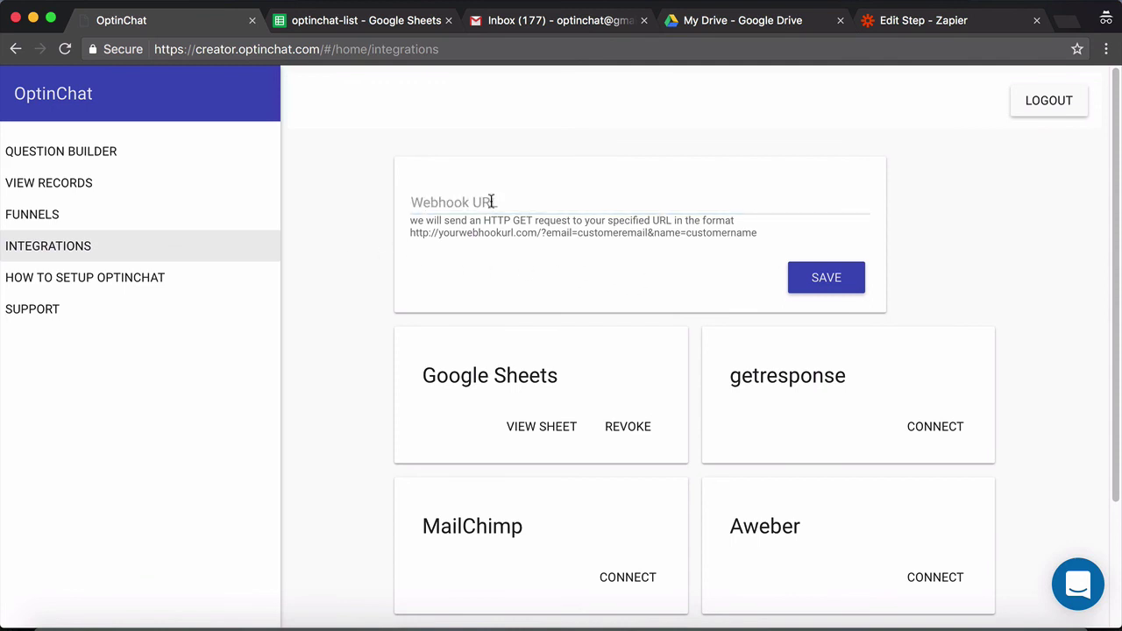
Return to the Zapier editor and scroll the Test Webhooks page to the generated webhook URL
click(881, 21)
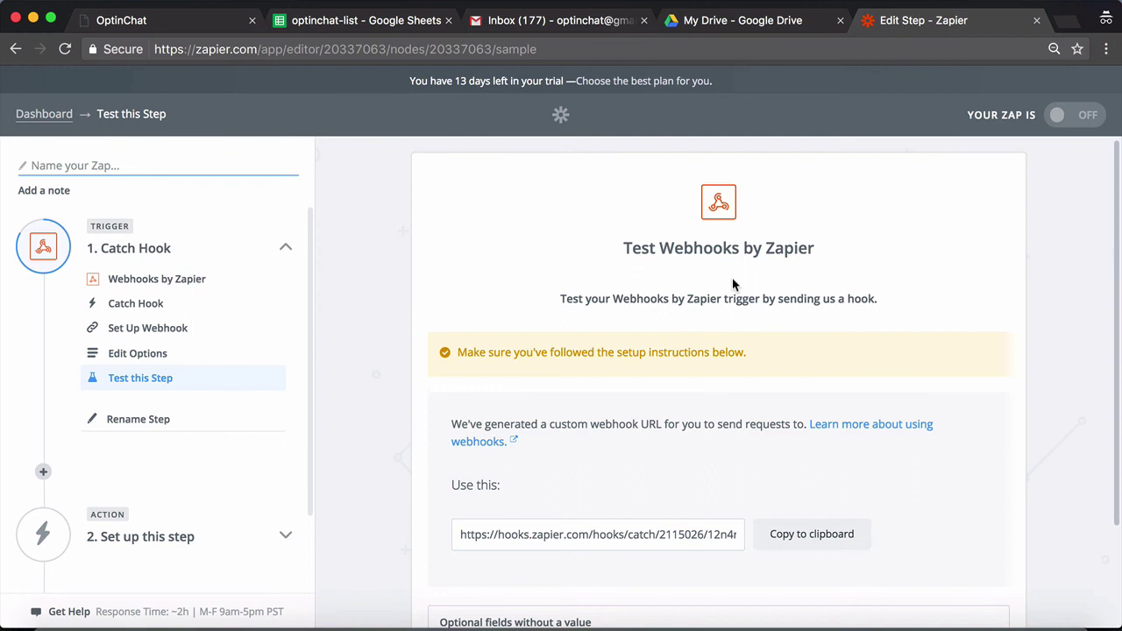
scroll(732, 284, down, 3)
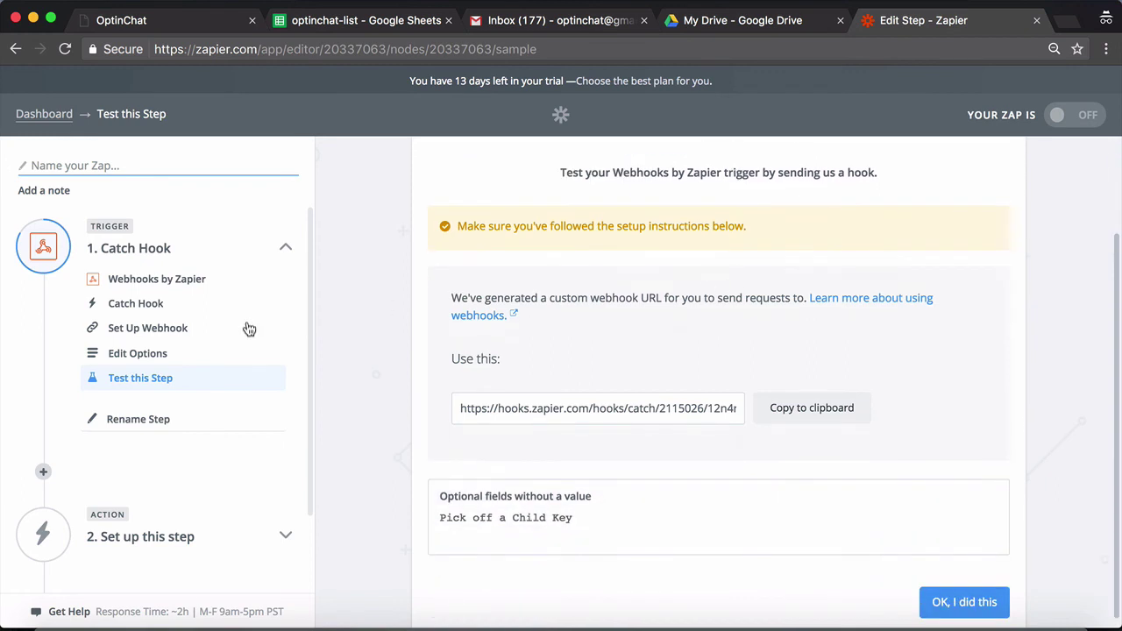
scroll(247, 329, down, 2)
scroll(247, 328, down, 1)
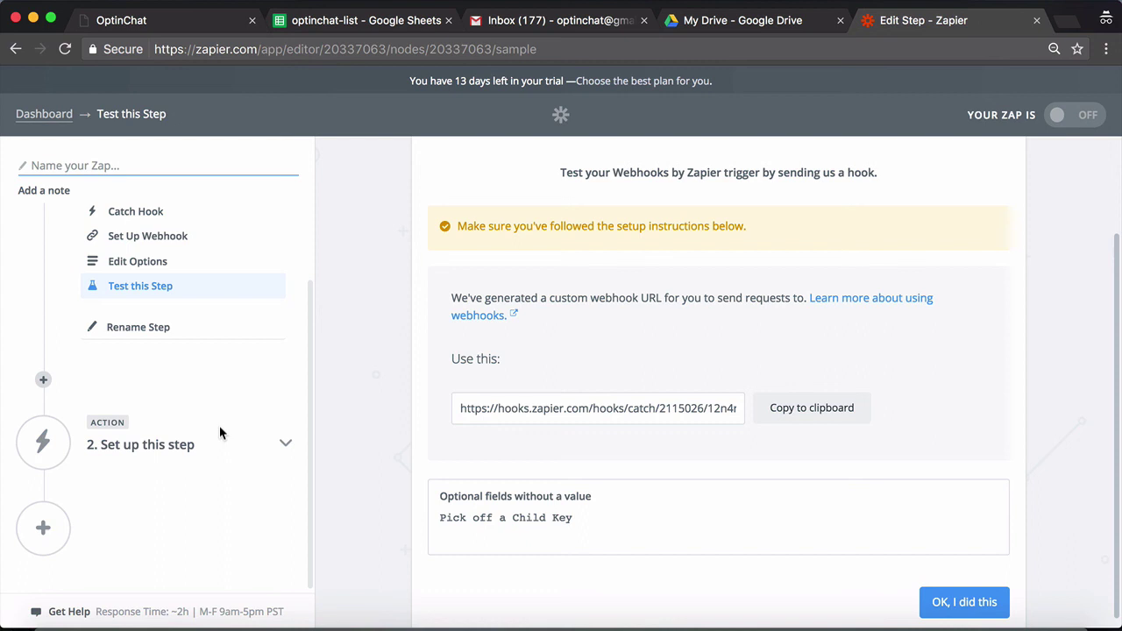
scroll(214, 306, up, 2)
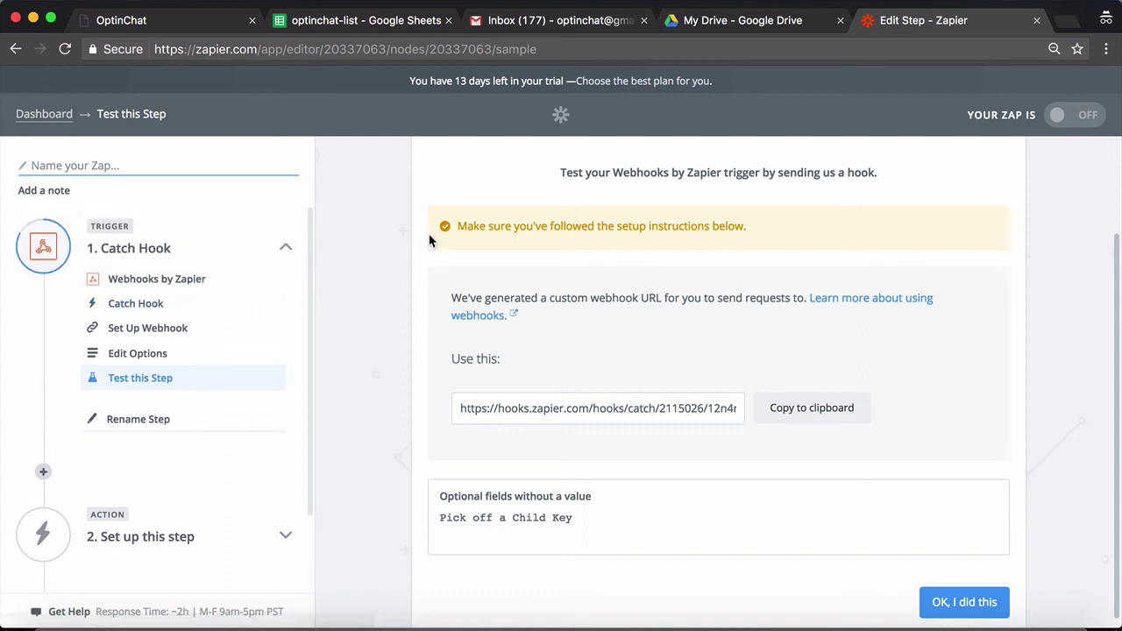